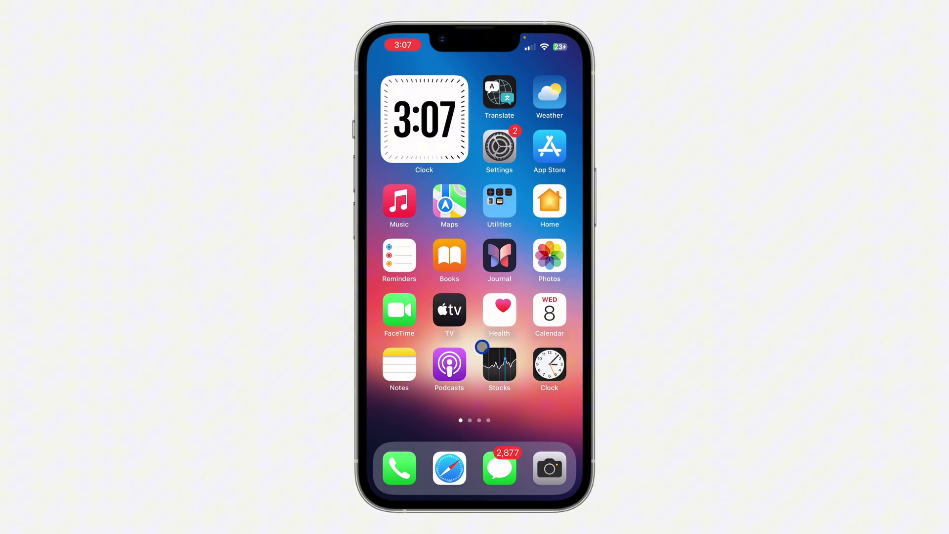
{"action": "scroll", "coordinate": [477, 334], "scroll_direction": "right", "scroll_amount": 3}
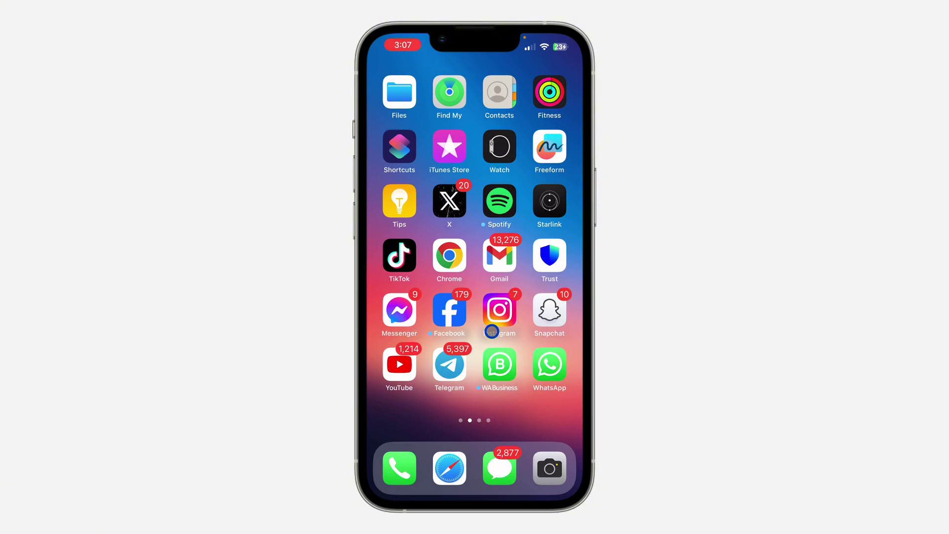
From the Updates tab, capture a status photo, then discard it unsent.
{"action": "left_click", "coordinate": [548, 361]}
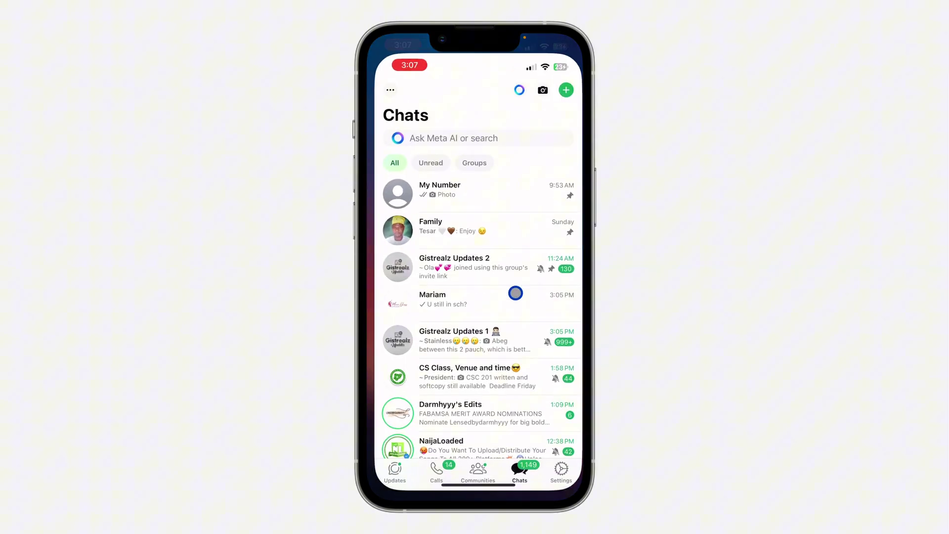
{"action": "left_click", "coordinate": [390, 467]}
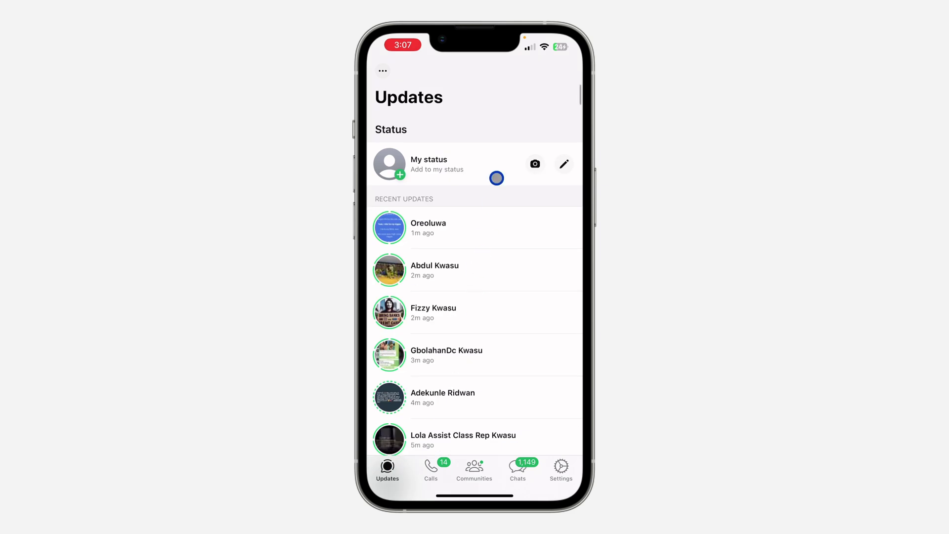
{"action": "left_click", "coordinate": [532, 164]}
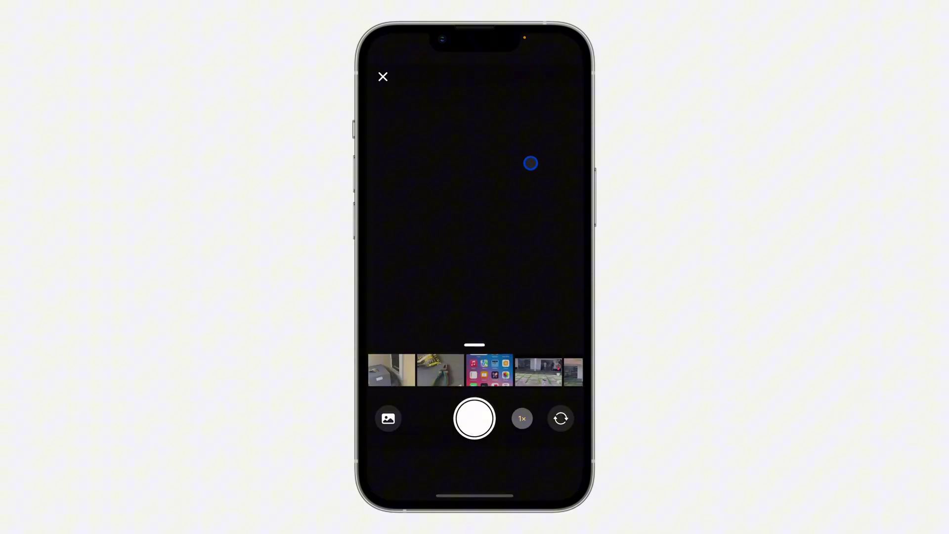
{"action": "left_click", "coordinate": [482, 432]}
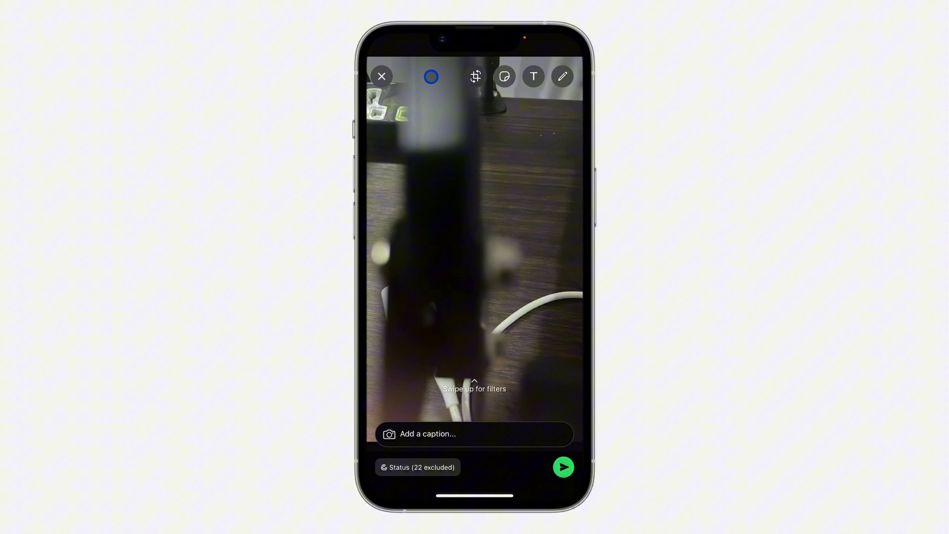
{"action": "left_click", "coordinate": [385, 75]}
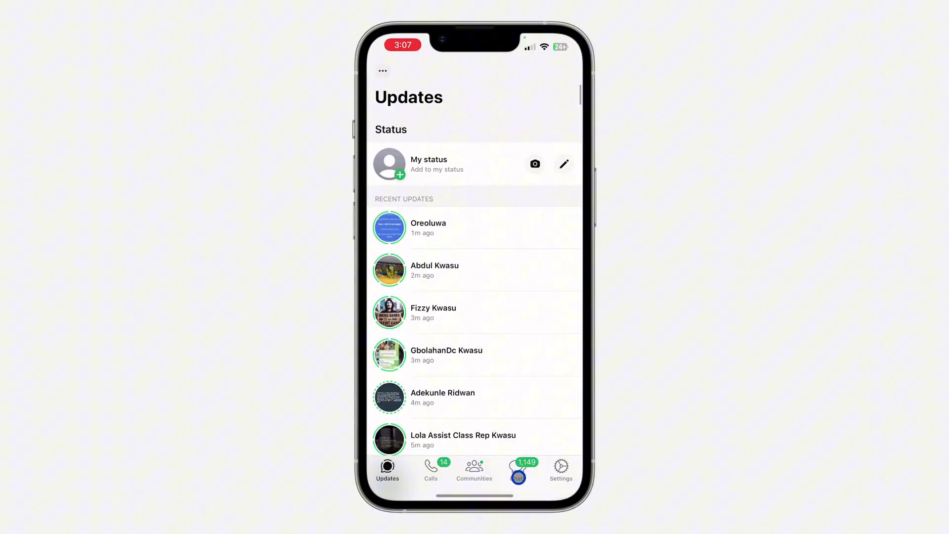
Start a new chat with Arowolo Uthman (You) and focus the empty message field.
{"action": "left_click", "coordinate": [518, 477]}
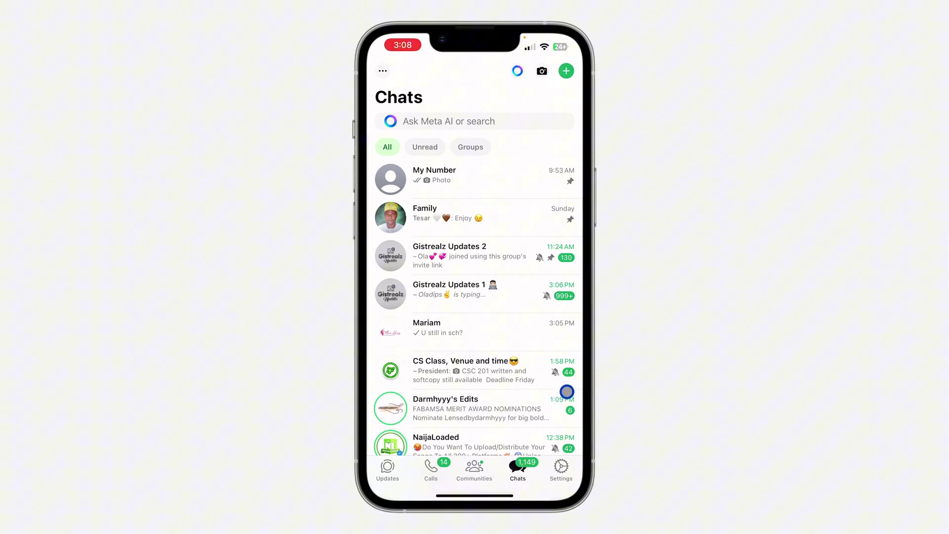
{"action": "left_click", "coordinate": [565, 69]}
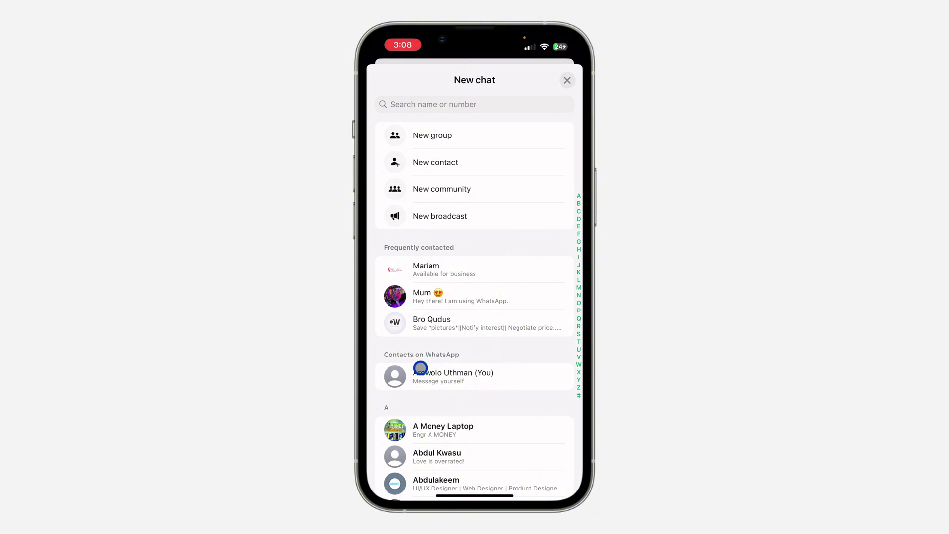
{"action": "left_click", "coordinate": [510, 379]}
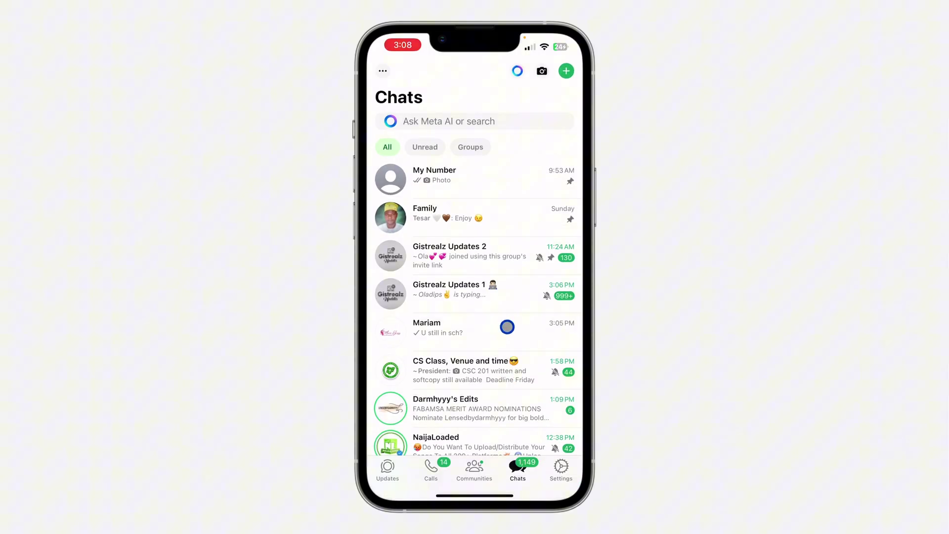
{"action": "left_click", "coordinate": [508, 469]}
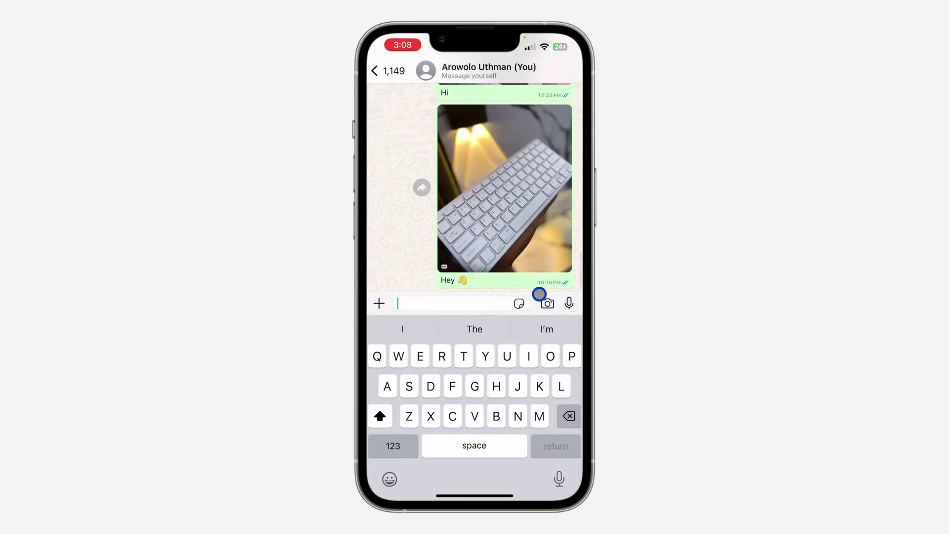
Take a new photo, set it to HD quality, caption it 'Hi', and send it.
{"action": "left_click", "coordinate": [548, 305]}
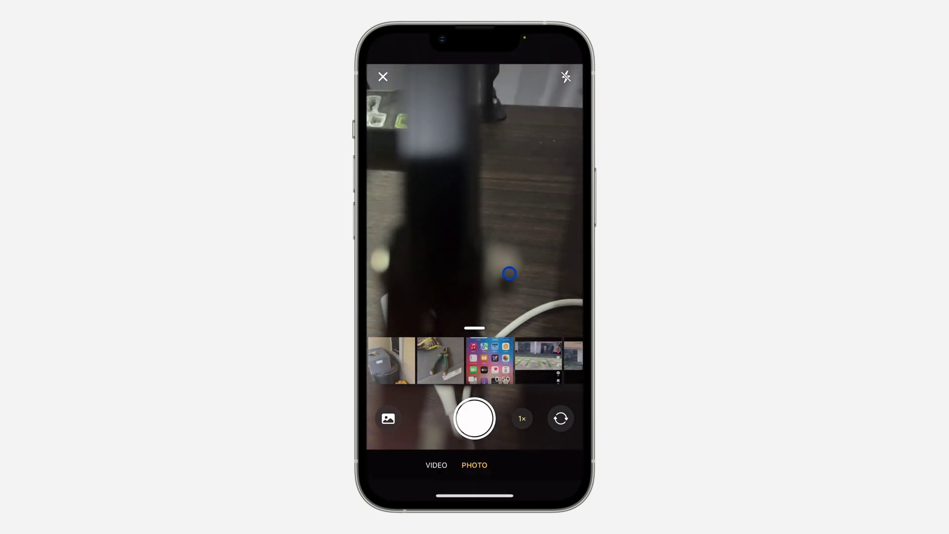
{"action": "left_click", "coordinate": [482, 428]}
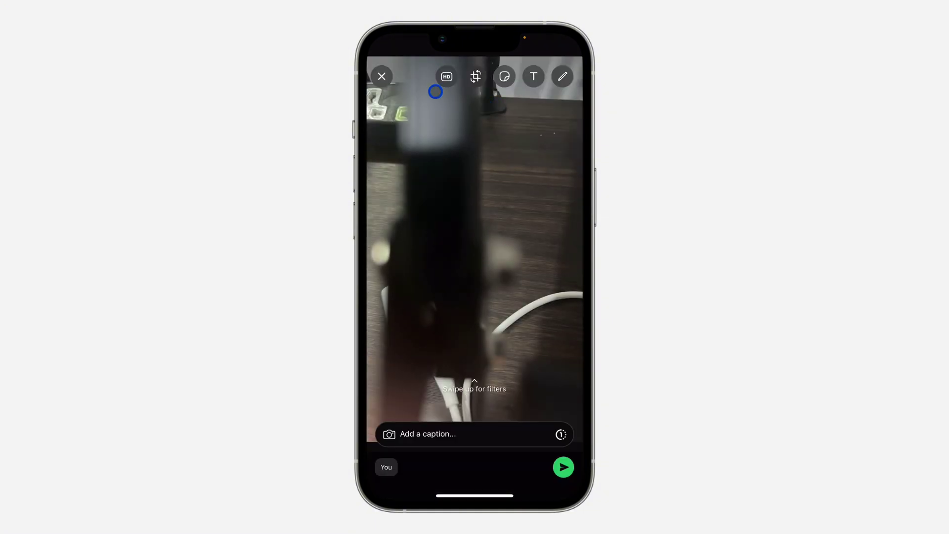
{"action": "left_click", "coordinate": [446, 77]}
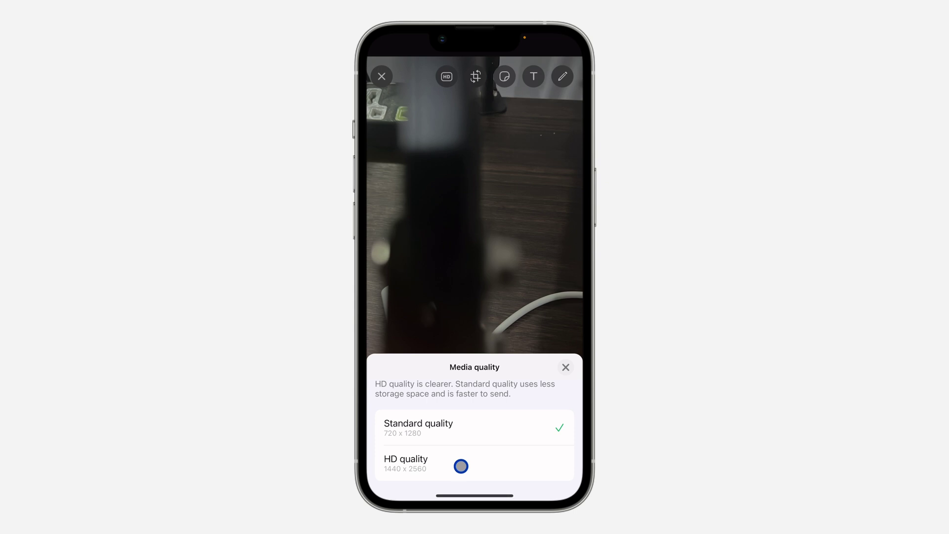
{"action": "left_click", "coordinate": [460, 465]}
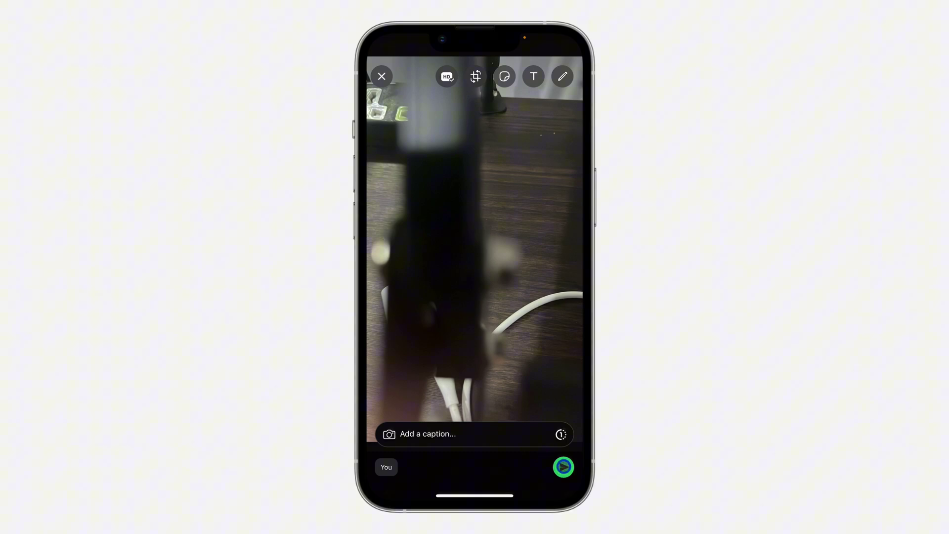
{"action": "left_click", "coordinate": [542, 431]}
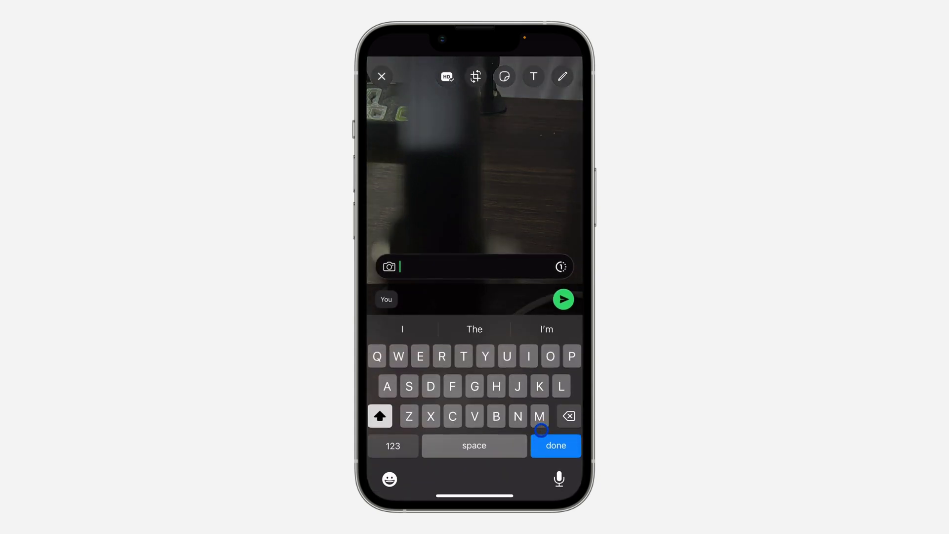
{"action": "type", "text": "Hi"}
{"action": "left_click", "coordinate": [564, 299]}
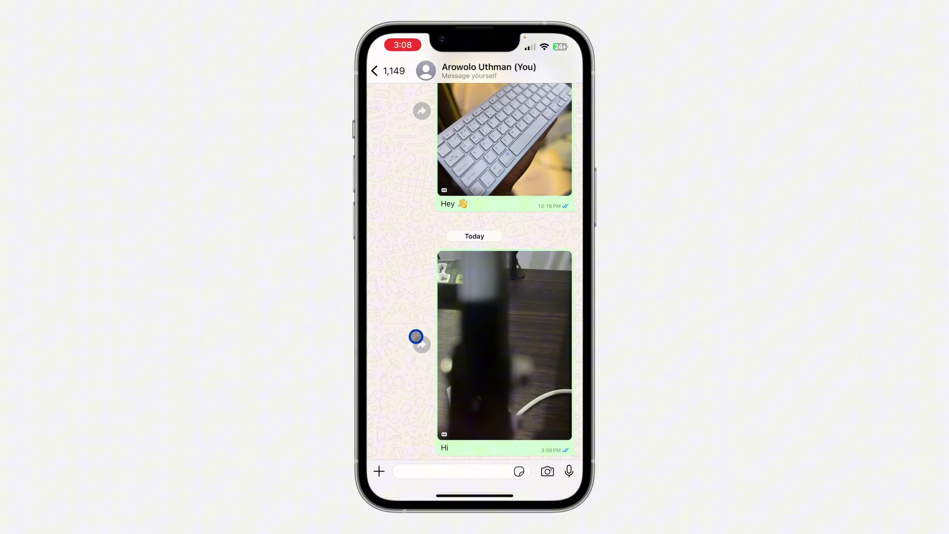
Forward the 'Hi' photo and choose My status as the destination.
{"action": "left_click", "coordinate": [482, 339]}
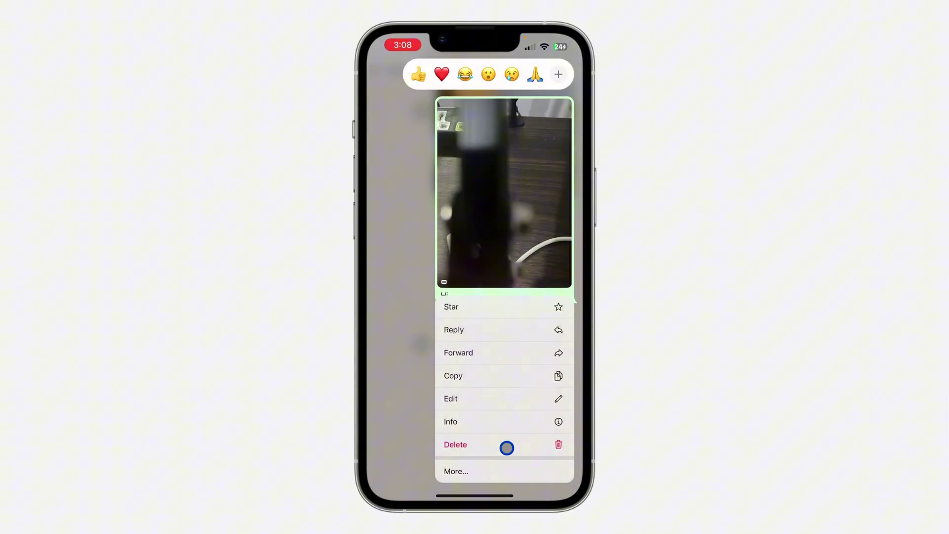
{"action": "left_click", "coordinate": [507, 357]}
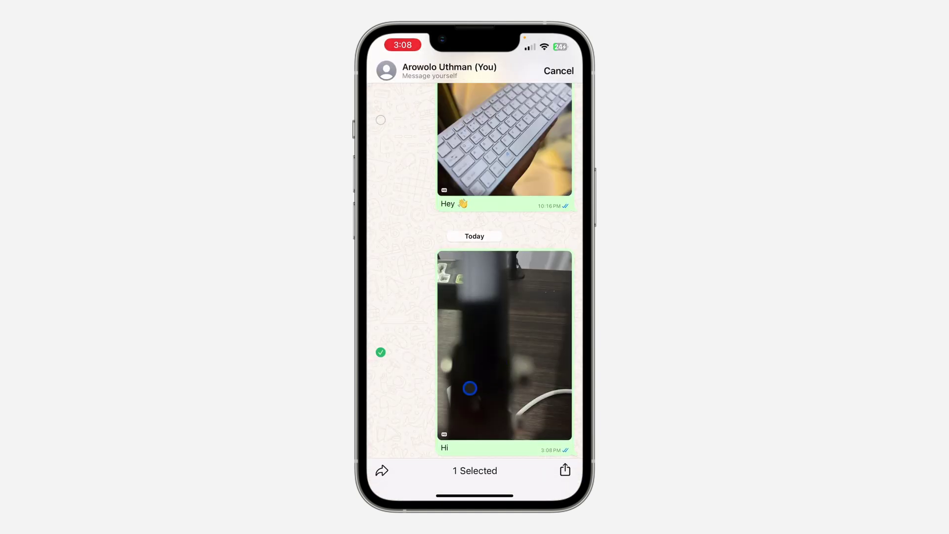
{"action": "left_click", "coordinate": [383, 472]}
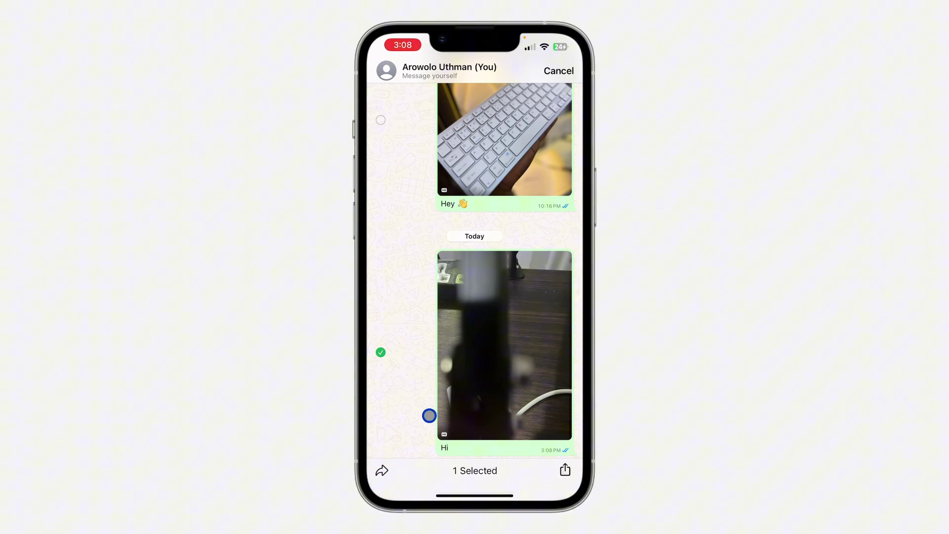
{"action": "left_click", "coordinate": [485, 144]}
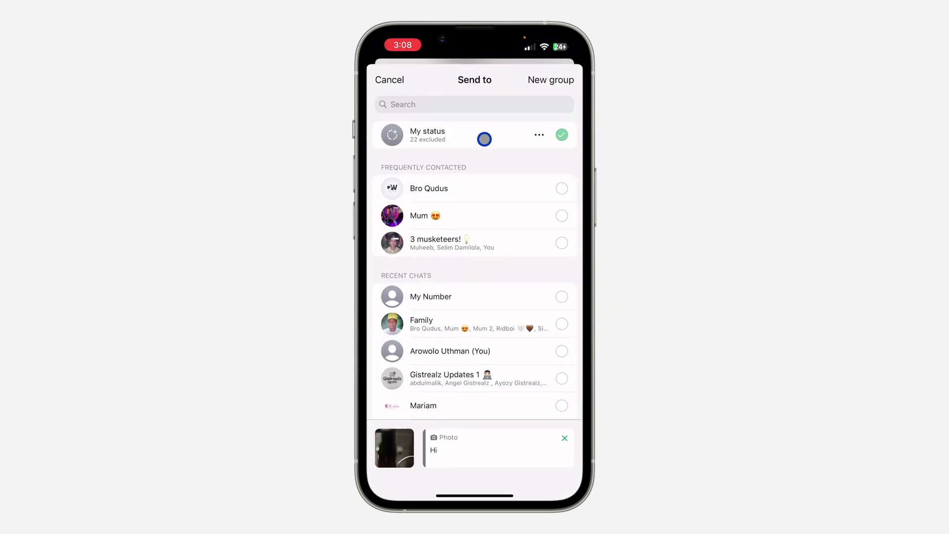
Limit status sharing to the 16 included contacts and complete the forward.
{"action": "left_click", "coordinate": [535, 134]}
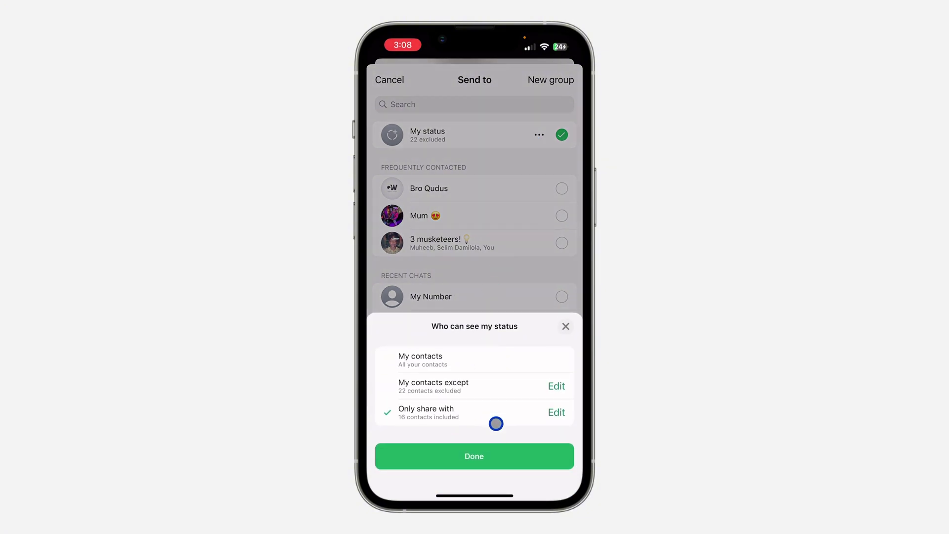
{"action": "left_click", "coordinate": [503, 456]}
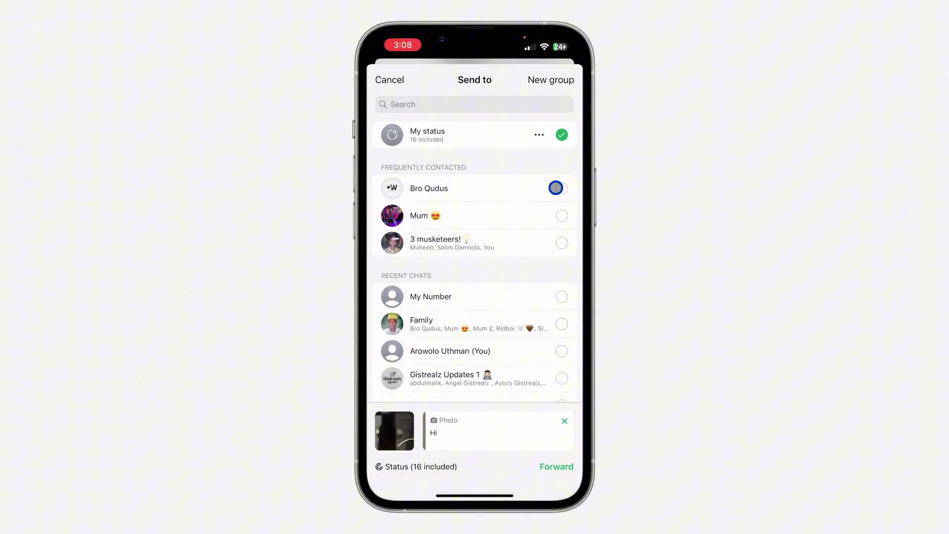
{"action": "left_click", "coordinate": [567, 465]}
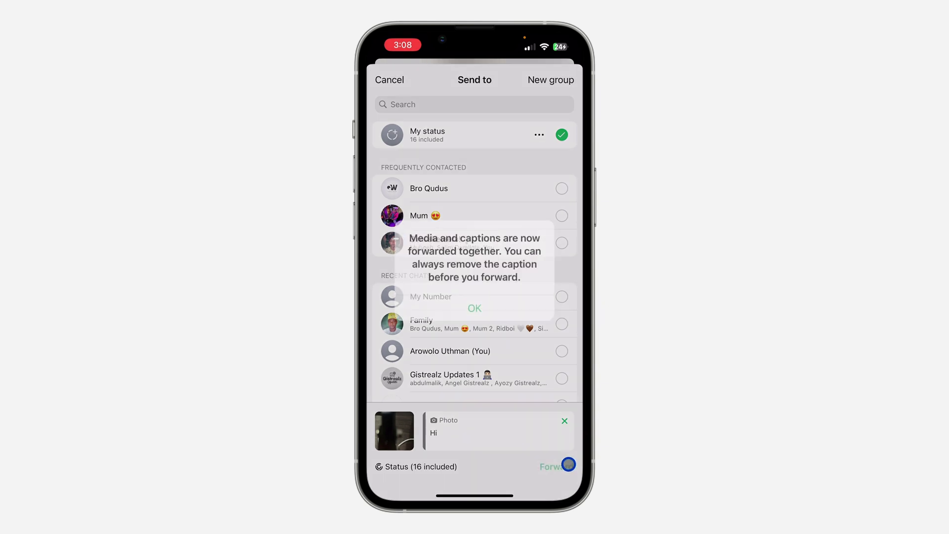
{"action": "left_click", "coordinate": [512, 312]}
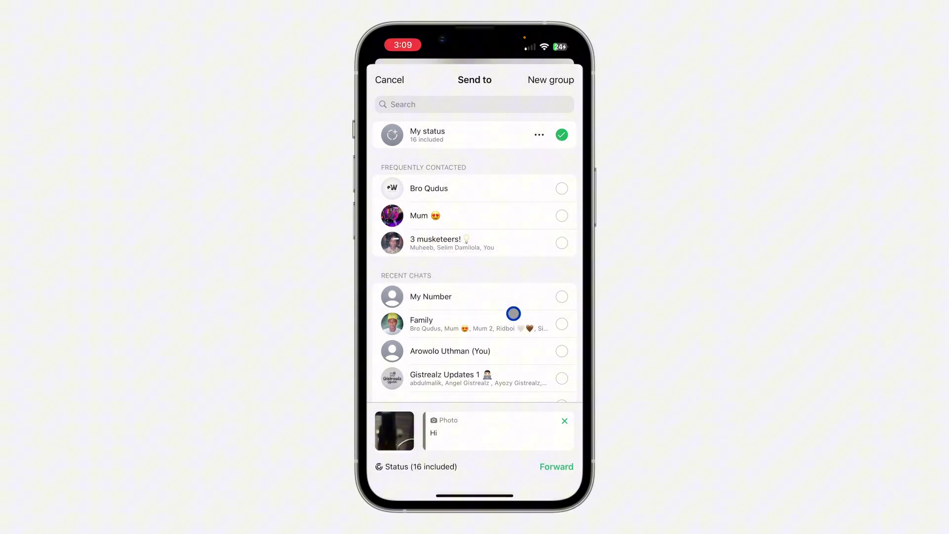
{"action": "left_click", "coordinate": [556, 467]}
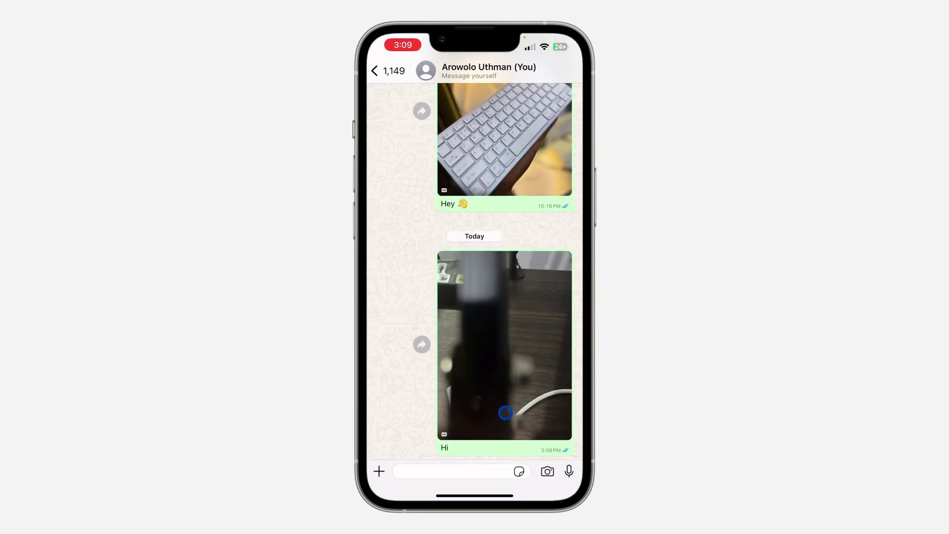
Go from the self-chat to Updates and view My status.
{"action": "left_click", "coordinate": [389, 71]}
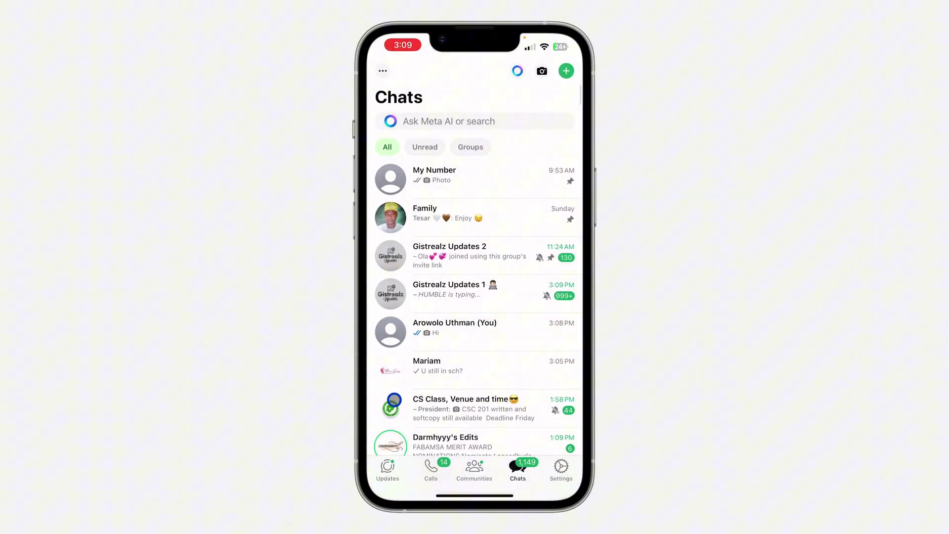
{"action": "left_click", "coordinate": [387, 467]}
{"action": "left_click", "coordinate": [469, 163]}
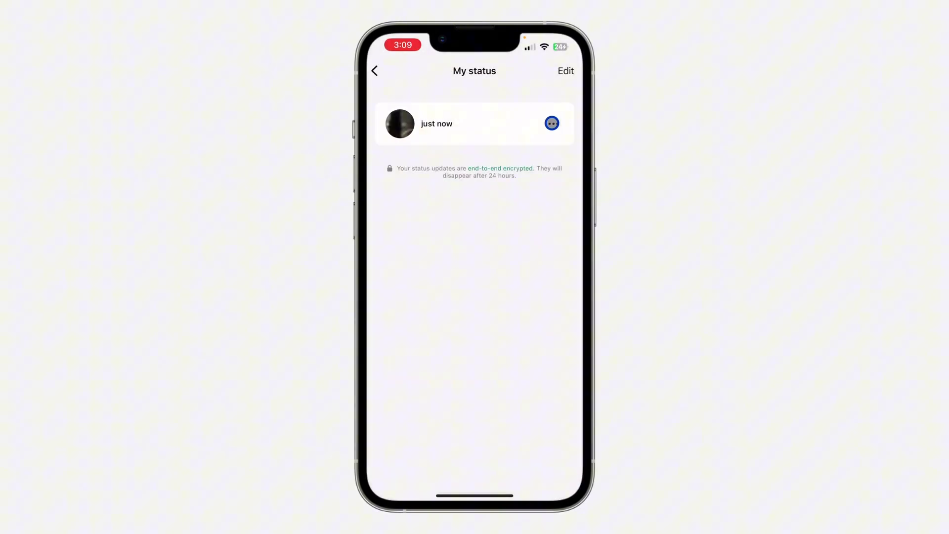
Delete the single status update, then open the iOS Control Center.
{"action": "left_click", "coordinate": [553, 123]}
{"action": "left_click", "coordinate": [513, 212]}
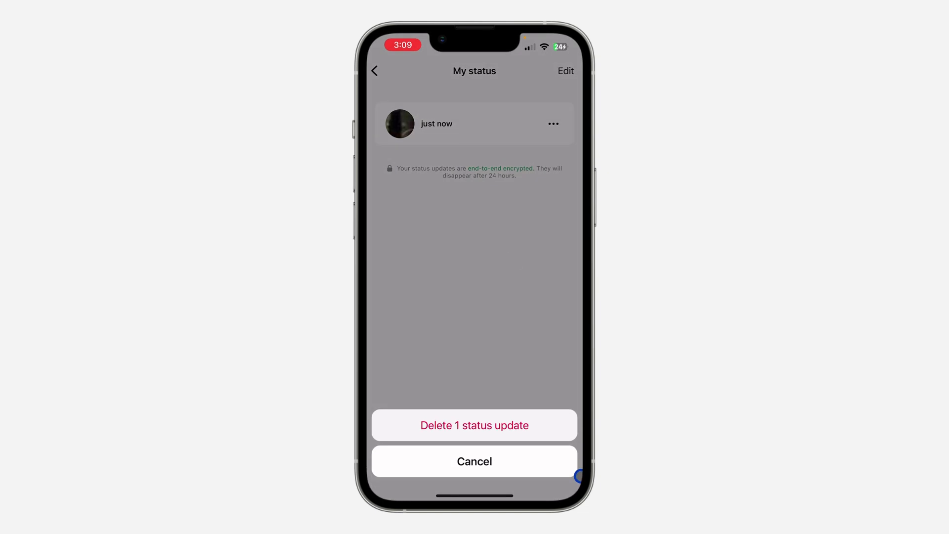
{"action": "left_click", "coordinate": [547, 425]}
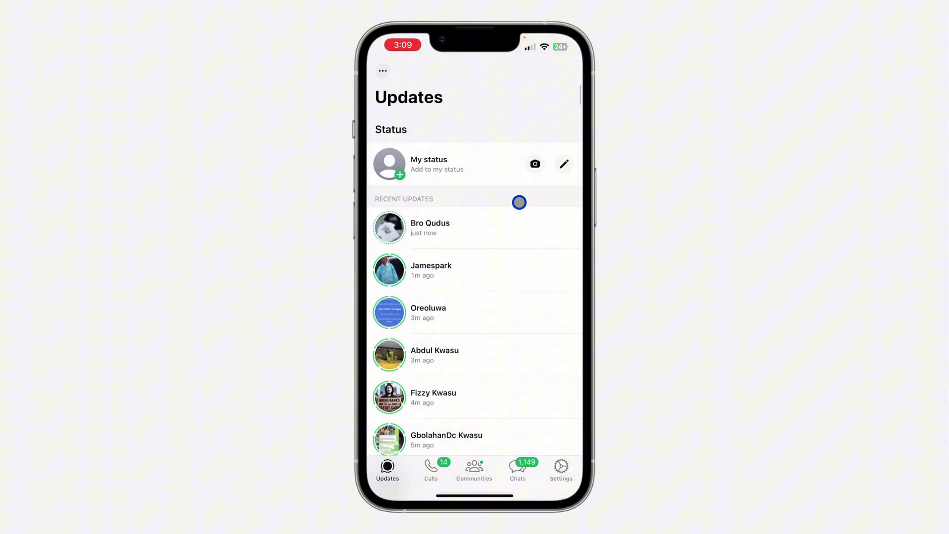
{"action": "left_click_drag", "start_coordinate": [549, 46], "coordinate": [477, 250]}
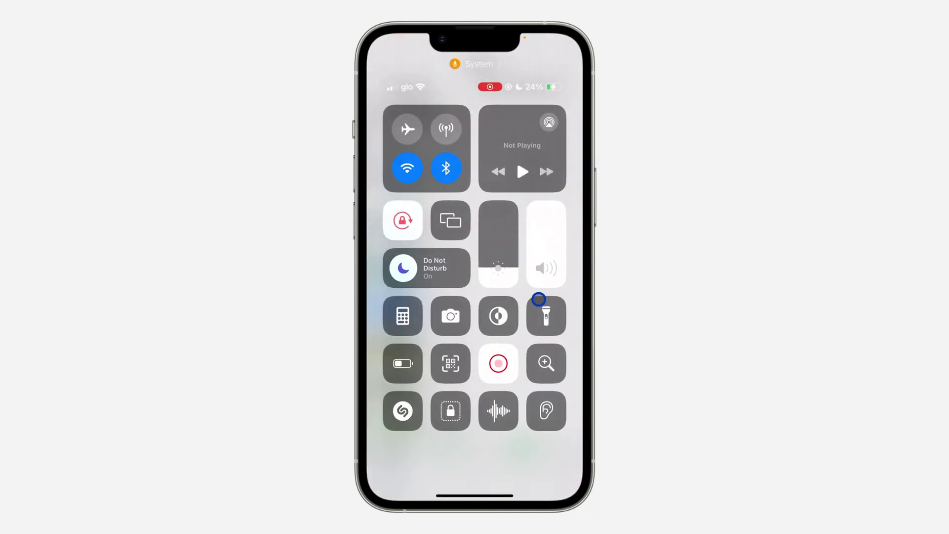